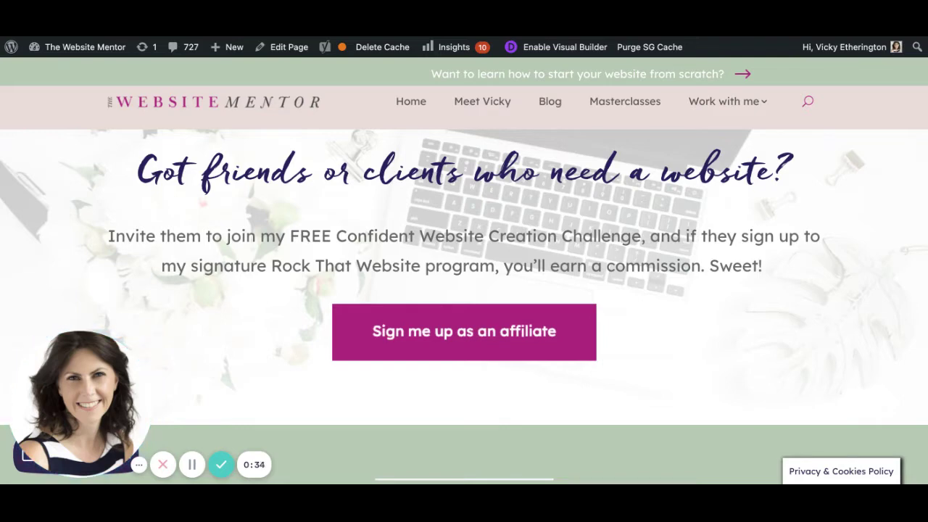
# Step: Open the Rock That Website affiliate sign-up popup via 'Sign me up as an affiliate'
pyautogui.click(464, 331)
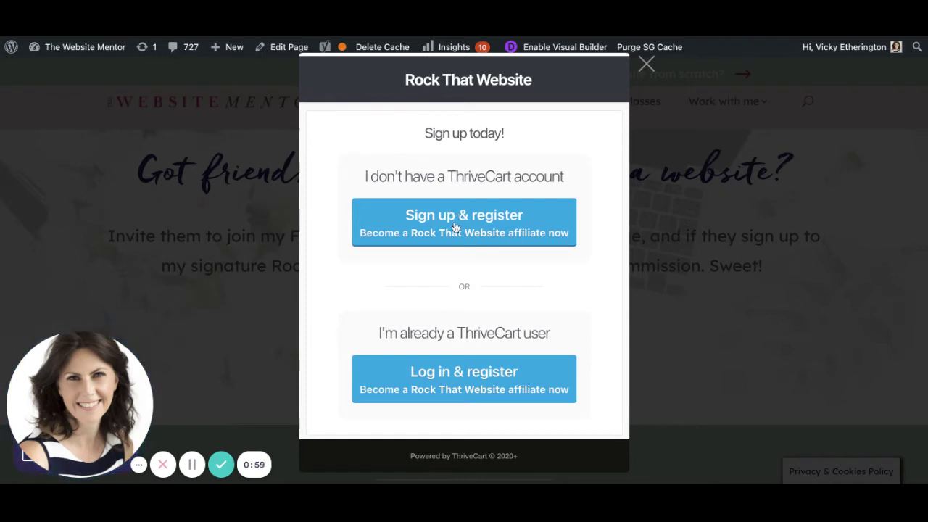
pyautogui.click(456, 228)
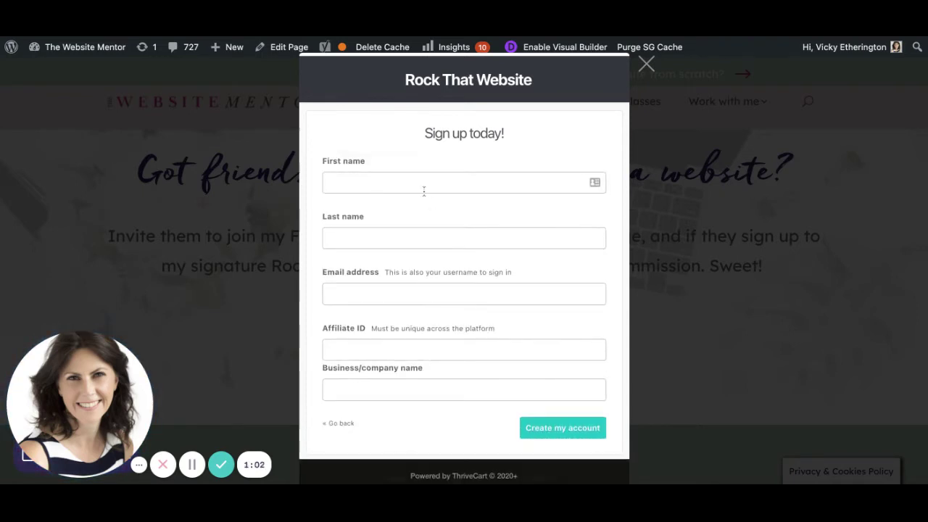
pyautogui.click(419, 182)
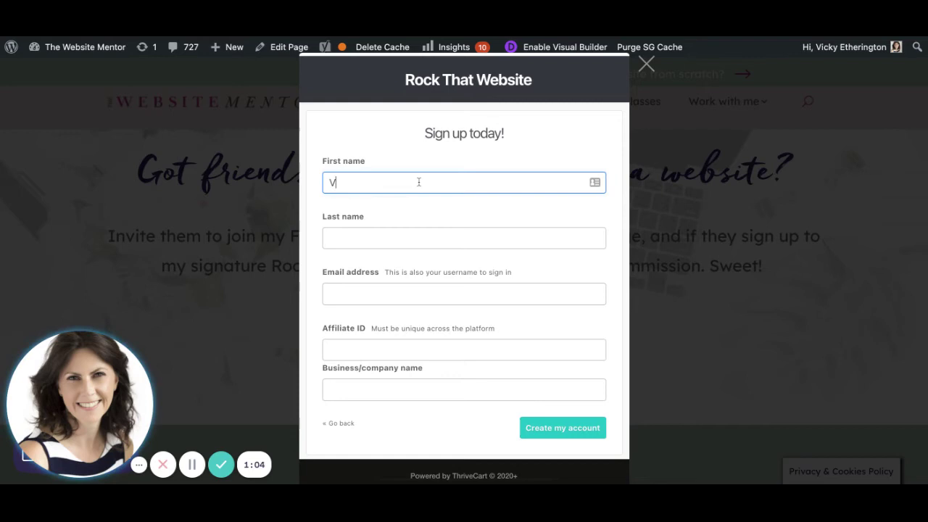
pyautogui.press('Tab')
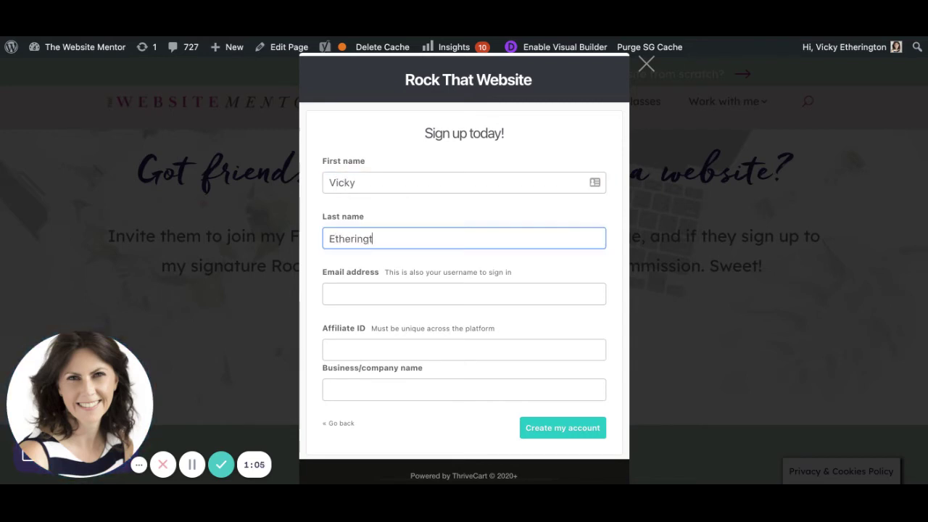
pyautogui.press('Tab')
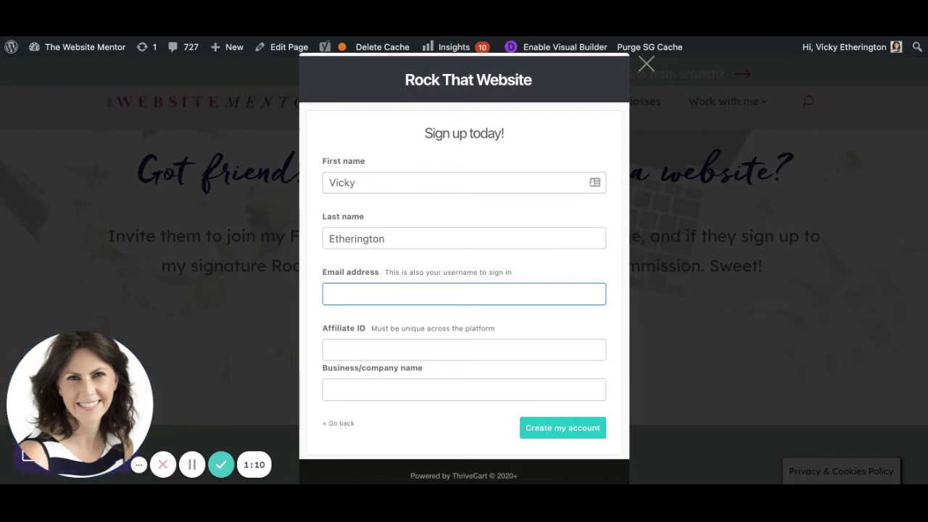
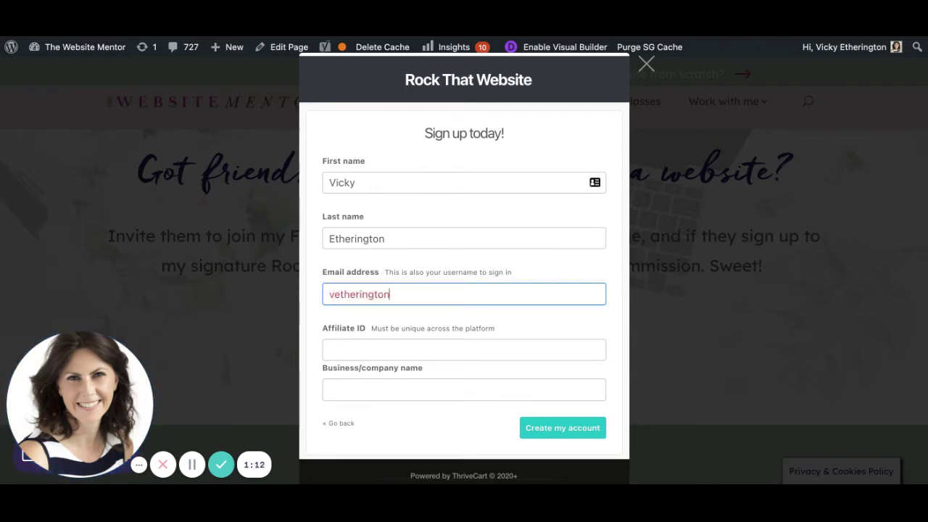
pyautogui.click(382, 304)
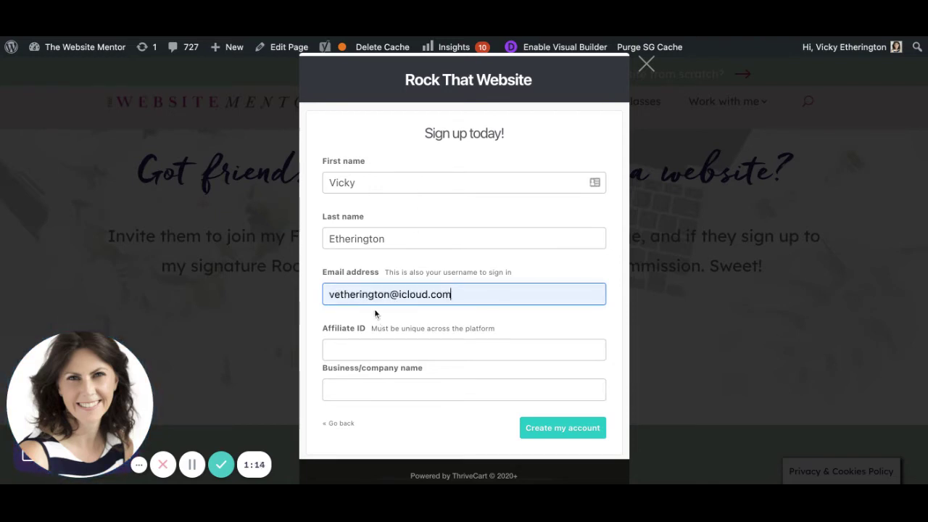
pyautogui.click(366, 351)
pyautogui.write('t')
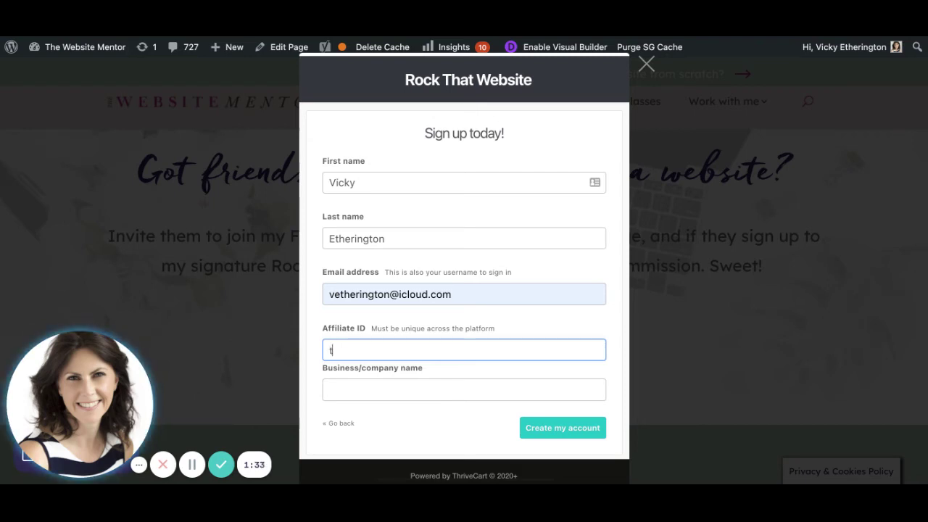
# Step: Enter an affiliate ID, replacing the first 'hewebsitementor' attempt with a shorter one
pyautogui.write('hewebsiteme')
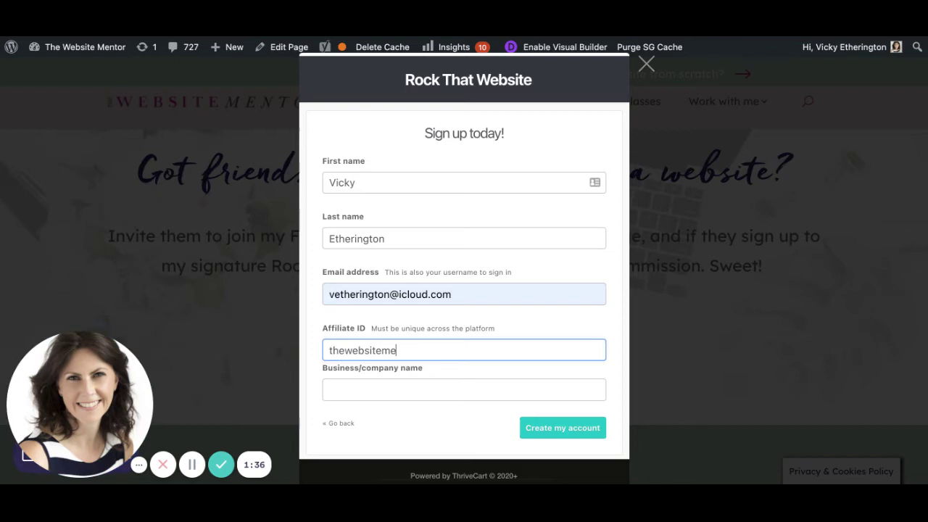
pyautogui.write('ntor')
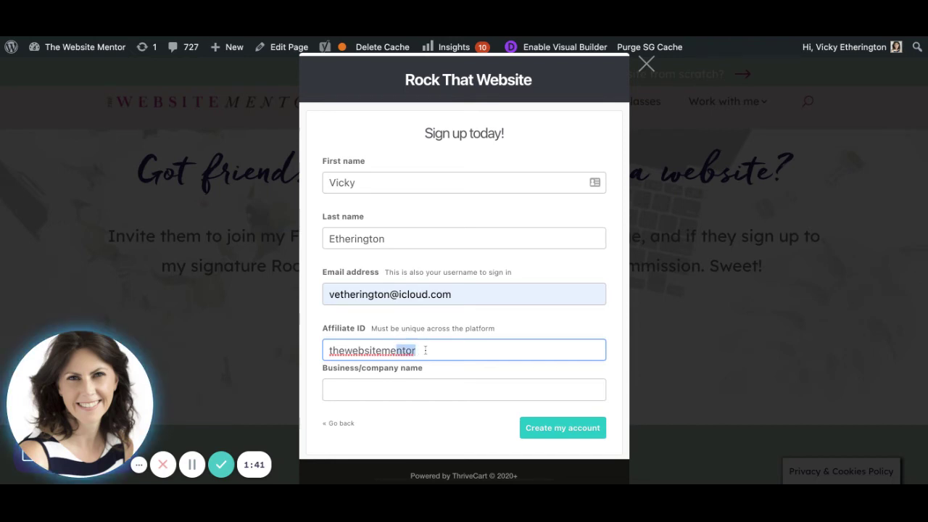
pyautogui.moveTo(424, 350); pyautogui.dragTo(328, 350)
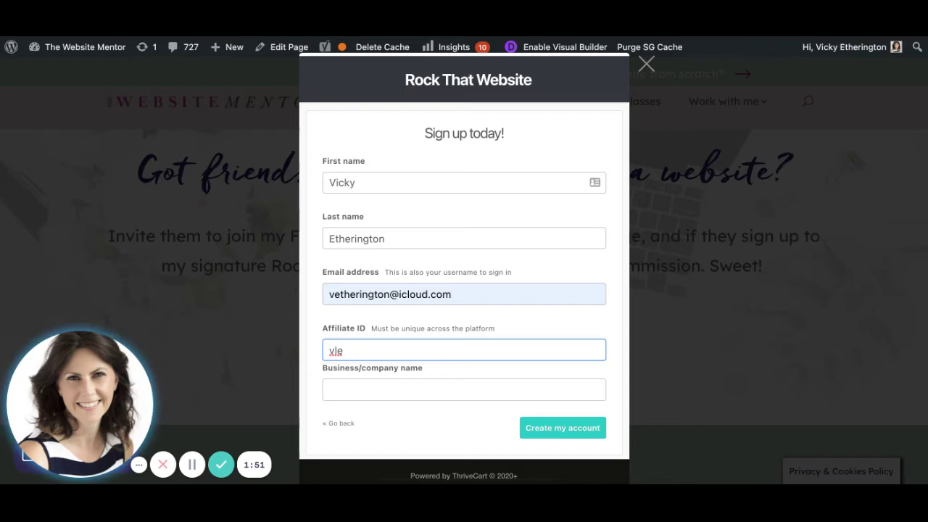
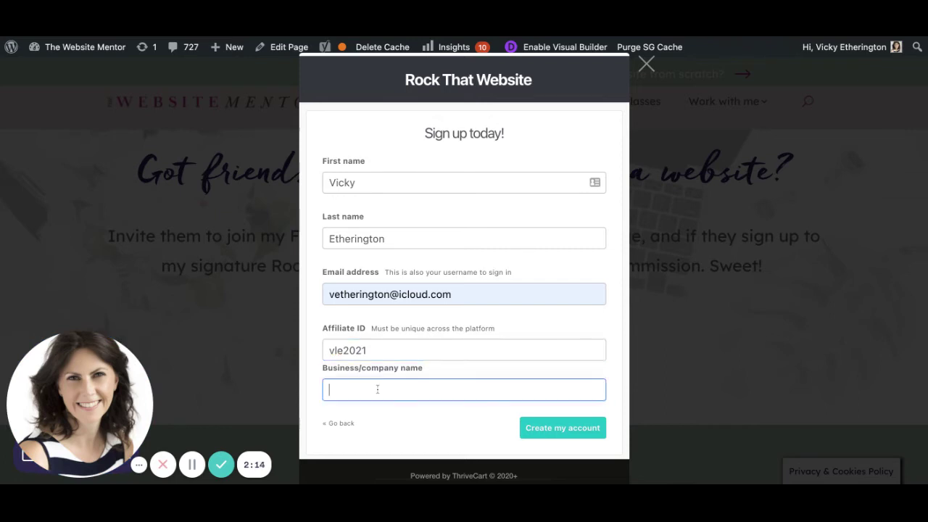
# Step: Fill in the business name The Website Mentor Ltd from the autofill suggestions
pyautogui.press('Down')
pyautogui.press('Down')
pyautogui.press('Up')
pyautogui.press('Return')
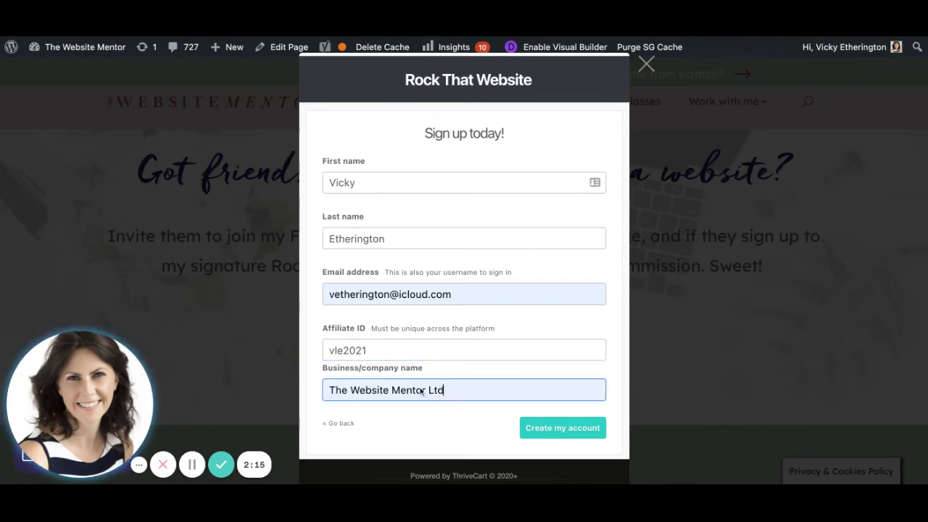
# Step: Replace the rejected email with a suggested 'vet…' address and resubmit 'Create my account'
pyautogui.click(565, 429)
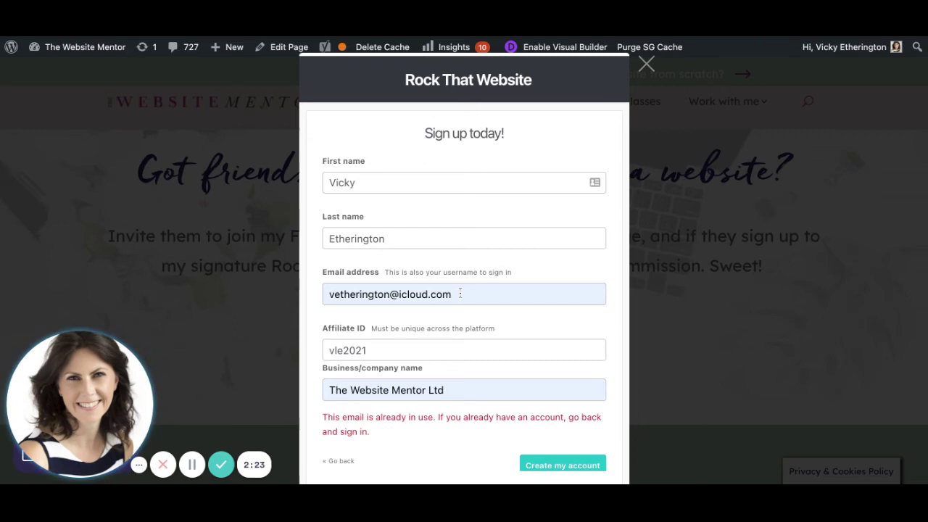
pyautogui.moveTo(459, 294); pyautogui.dragTo(328, 293)
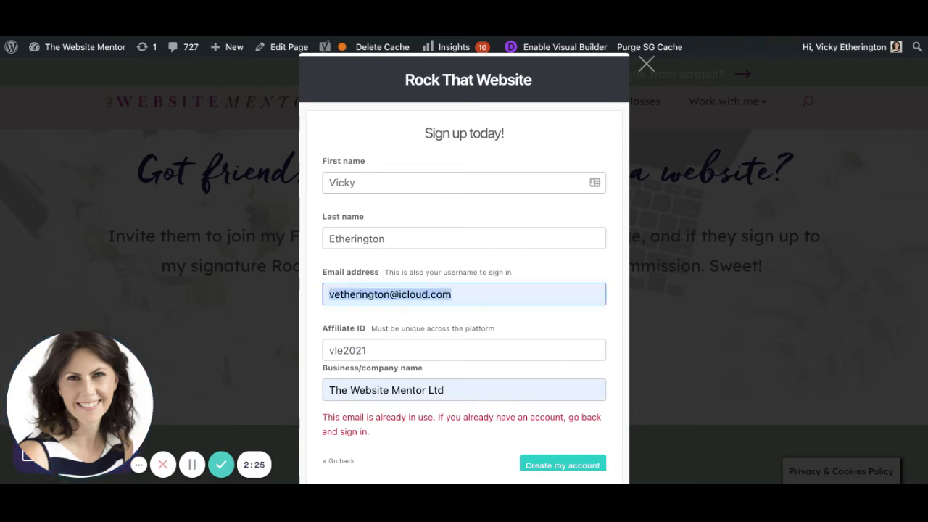
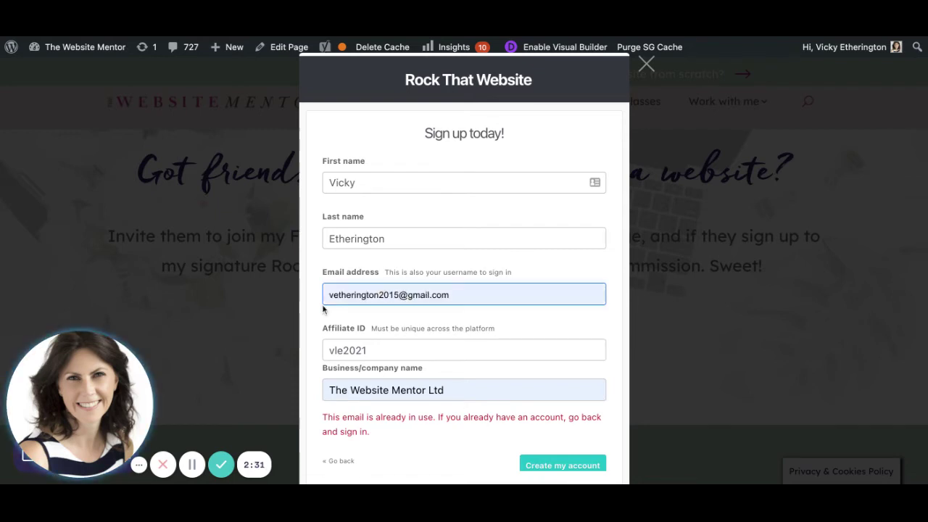
pyautogui.click(323, 307)
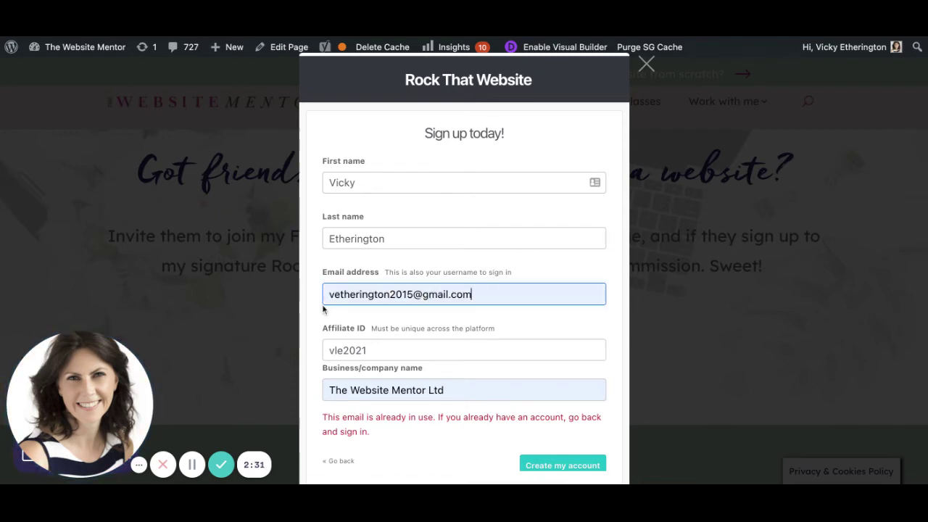
pyautogui.scroll(-1, 548, 450)
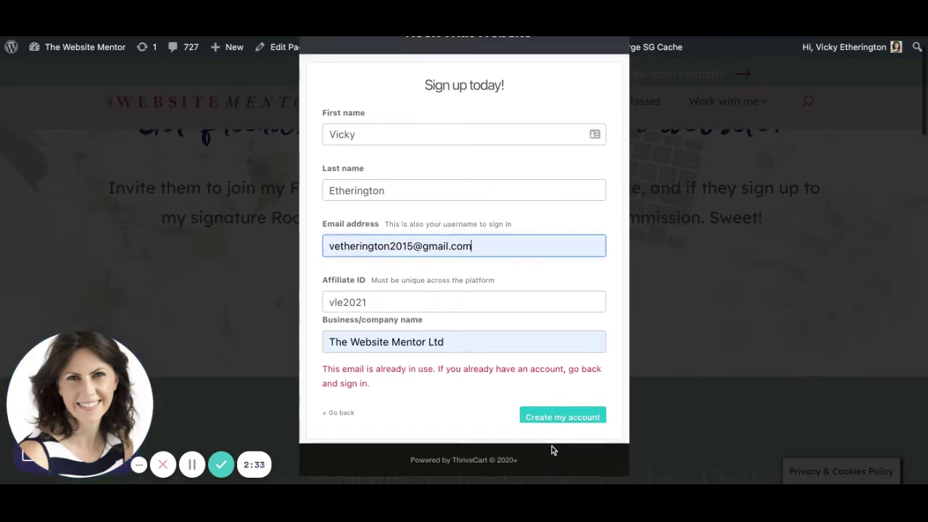
pyautogui.click(569, 418)
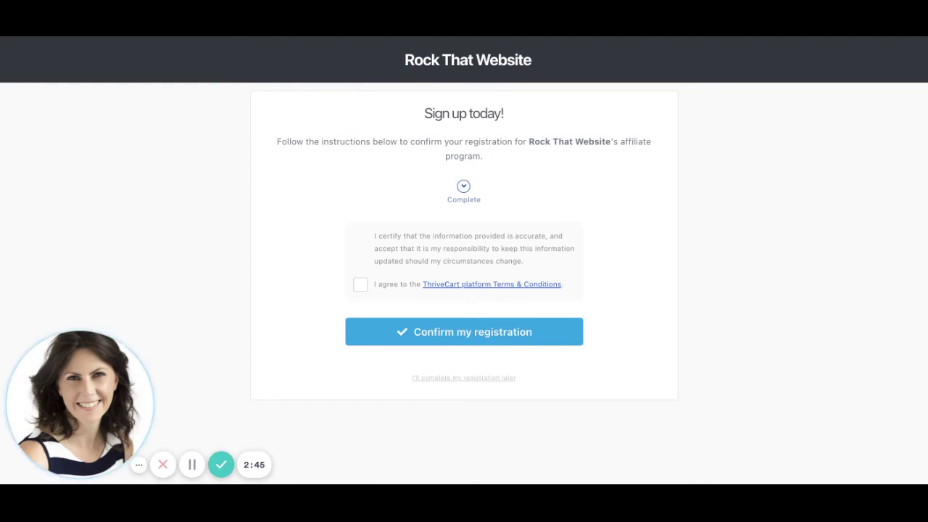
# Step: Accept the terms, confirm registration, and list products showing Rock That Website approved
pyautogui.click(361, 285)
pyautogui.click(448, 337)
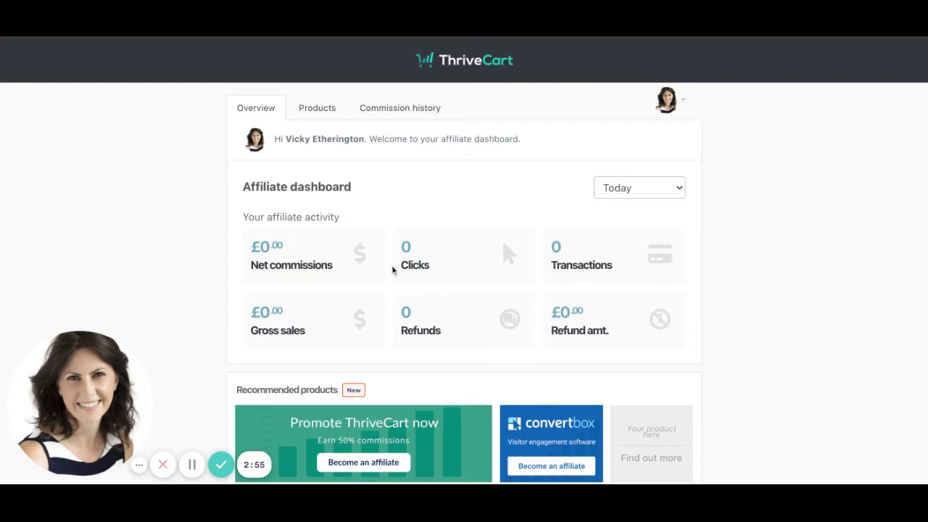
pyautogui.click(321, 115)
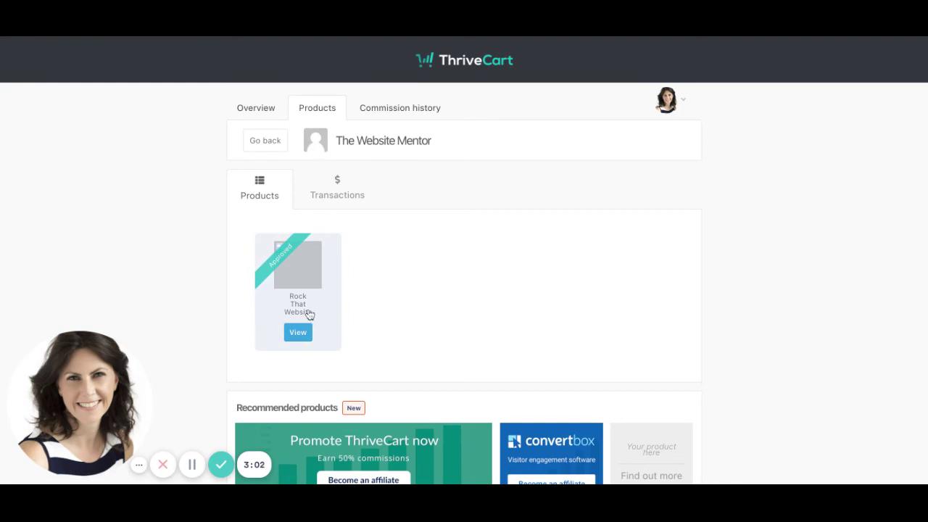
pyautogui.scroll(-1, 310, 317)
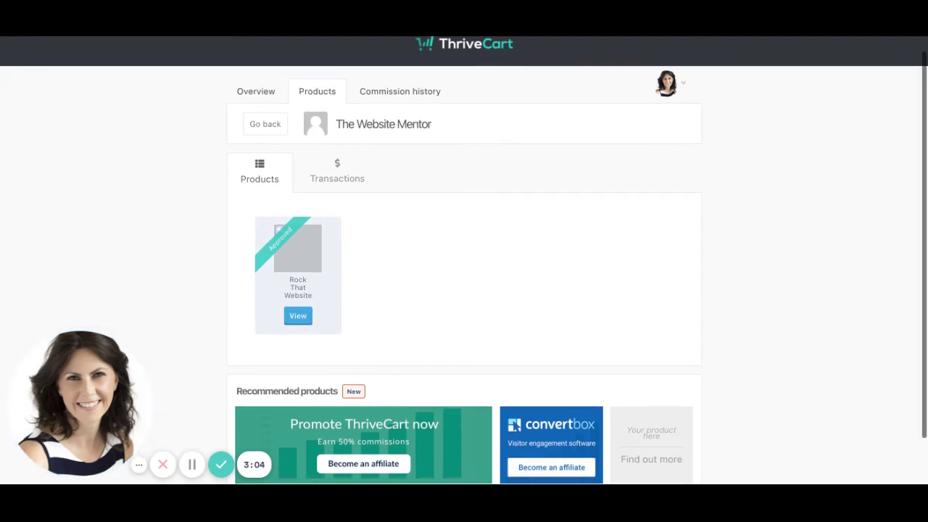
# Step: Open Rock That Website, read its affiliate info, and check the empty Promo materials tab
pyautogui.click(298, 318)
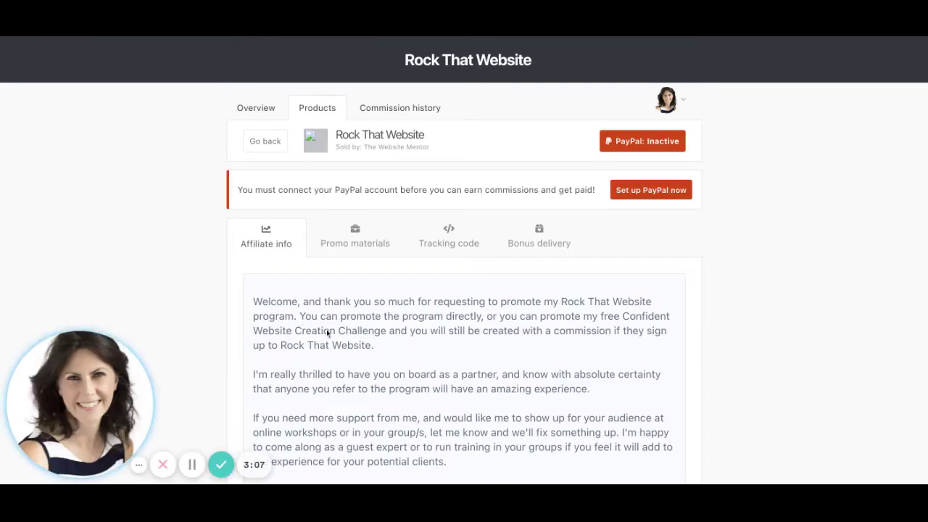
pyautogui.scroll(-2, 331, 355)
pyautogui.scroll(-2, 331, 355)
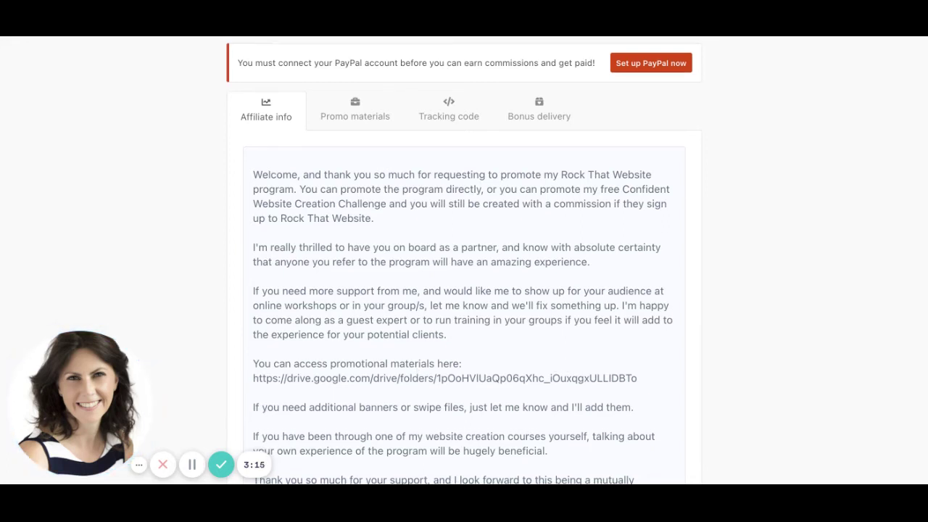
pyautogui.scroll(-1, 463, 261)
pyautogui.scroll(-1, 464, 261)
pyautogui.scroll(-1, 464, 261)
pyautogui.scroll(-1, 464, 261)
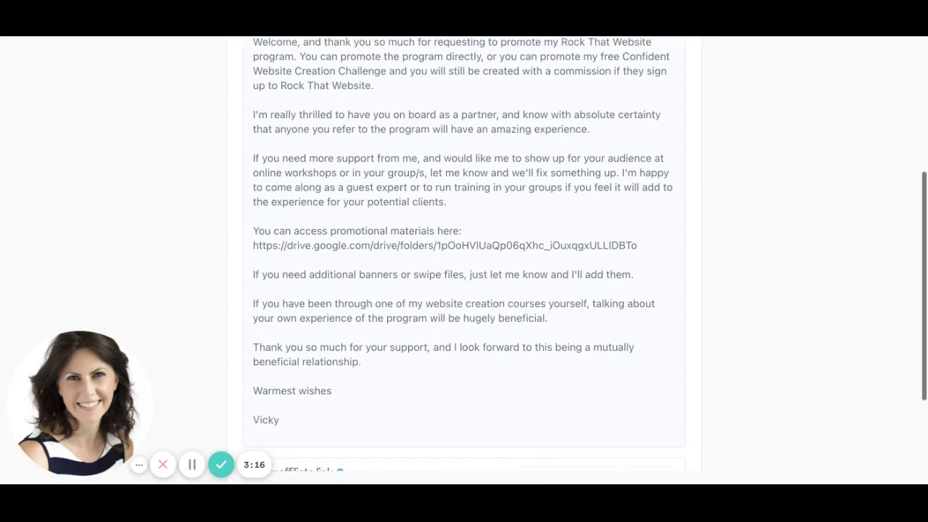
pyautogui.scroll(7, 465, 321)
pyautogui.scroll(1, 466, 321)
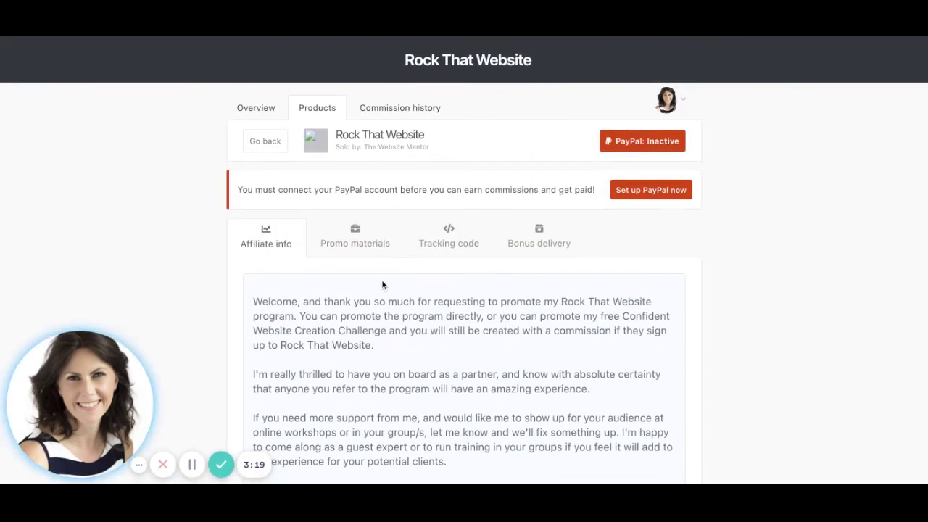
pyautogui.click(360, 245)
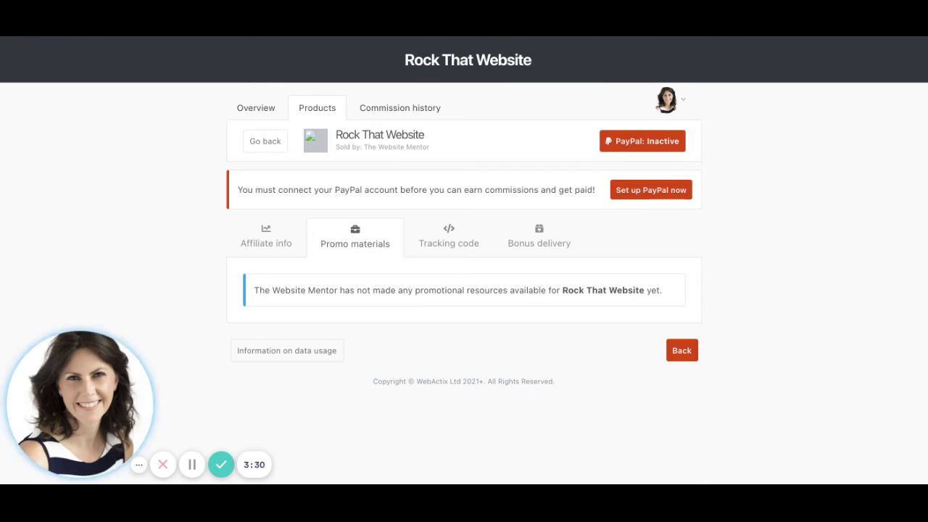
# Step: Look at the Tracking code and Bonus delivery tabs, then reread the Affiliate info welcome text
pyautogui.click(437, 255)
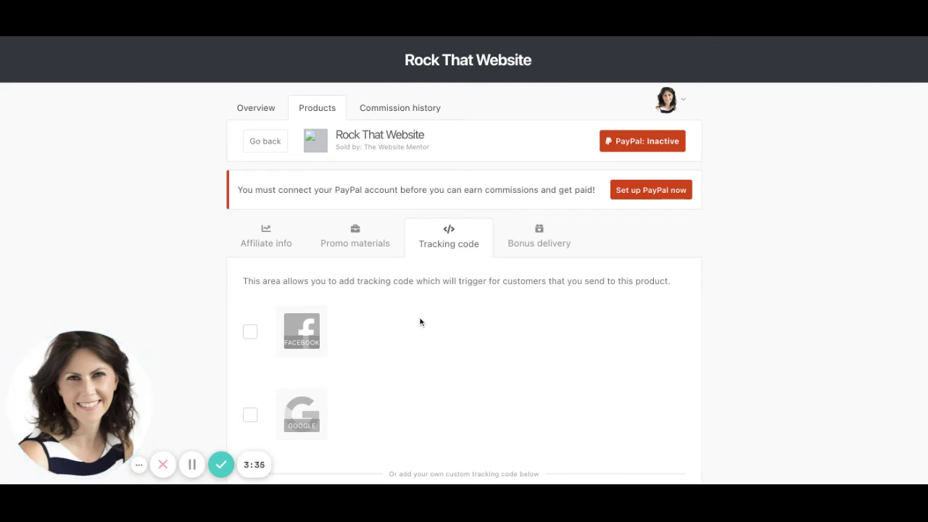
pyautogui.click(536, 247)
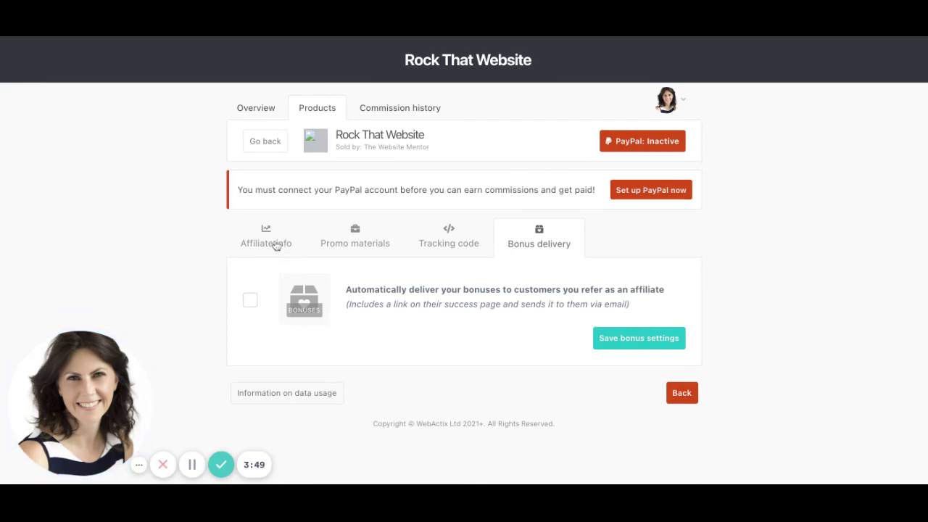
pyautogui.click(273, 242)
pyautogui.scroll(-1, 311, 320)
pyautogui.scroll(-3, 310, 320)
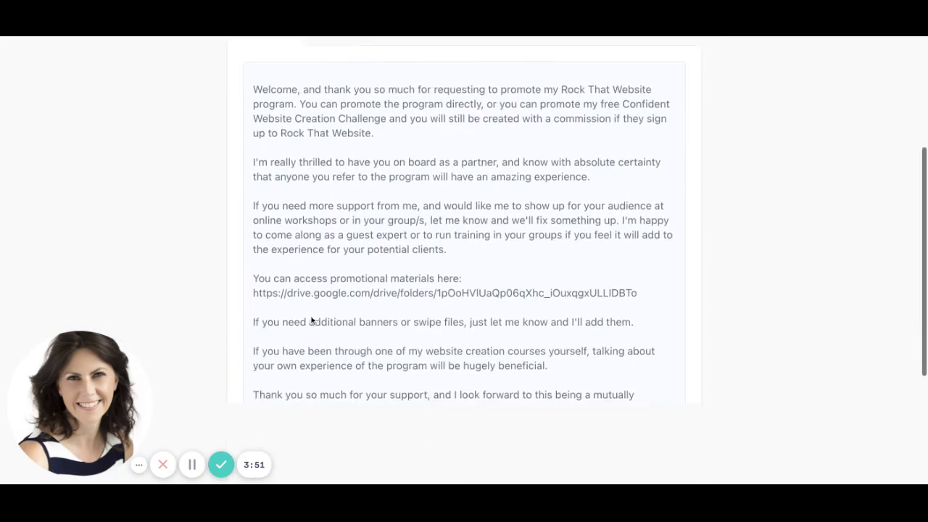
pyautogui.scroll(5, 311, 320)
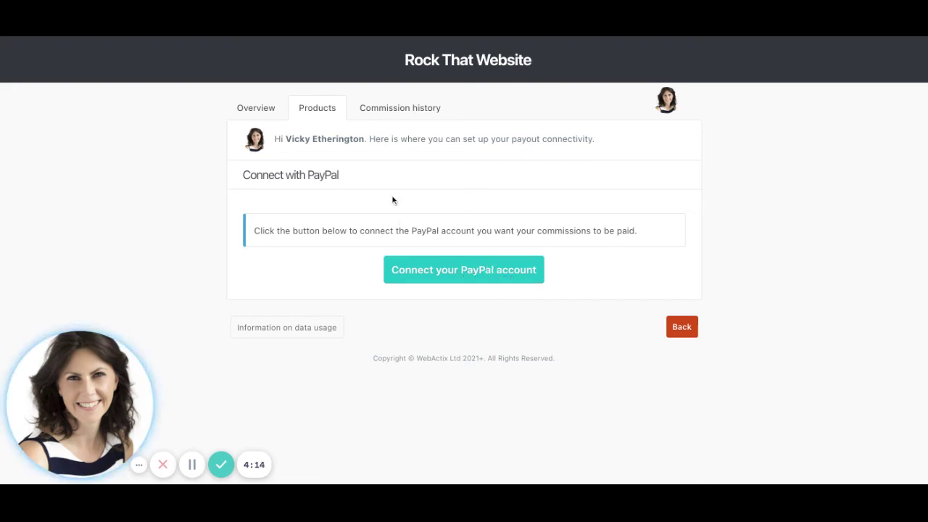
# Step: Return to the affiliate dashboard Overview and scroll through it
pyautogui.click(262, 110)
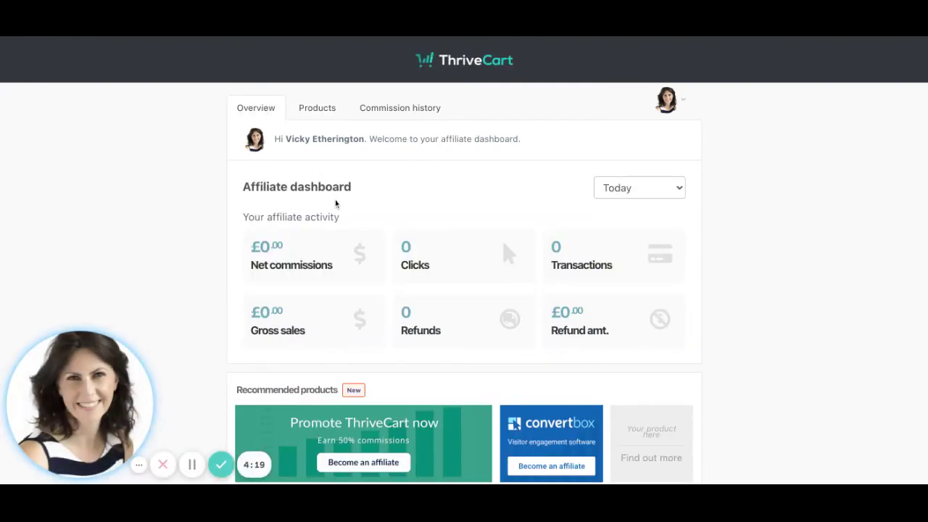
pyautogui.scroll(-2, 333, 210)
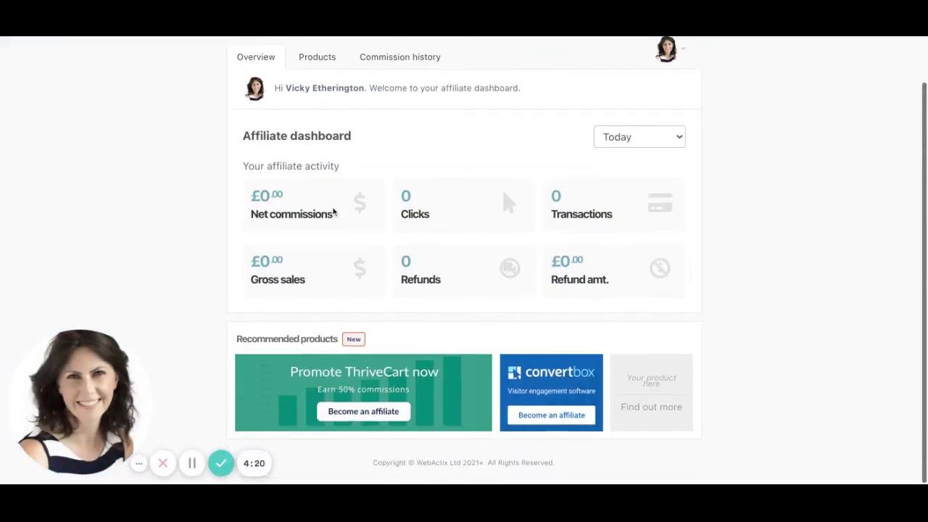
pyautogui.scroll(2, 333, 210)
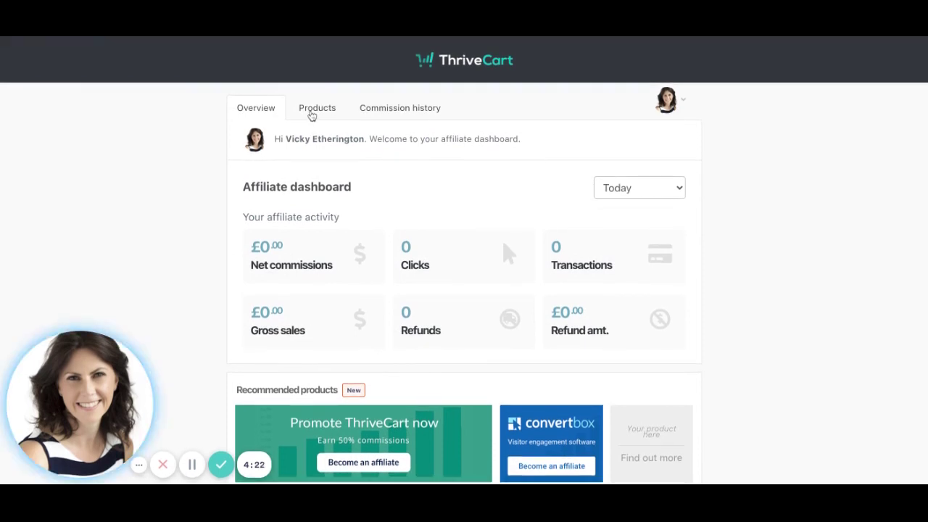
# Step: Review The Website Mentor's Transactions tab, where every figure is zero
pyautogui.click(312, 114)
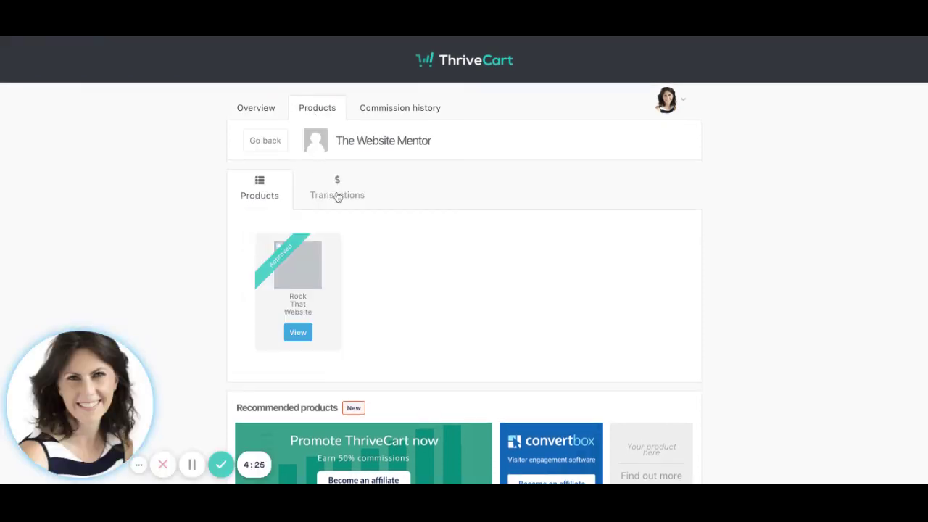
pyautogui.click(338, 197)
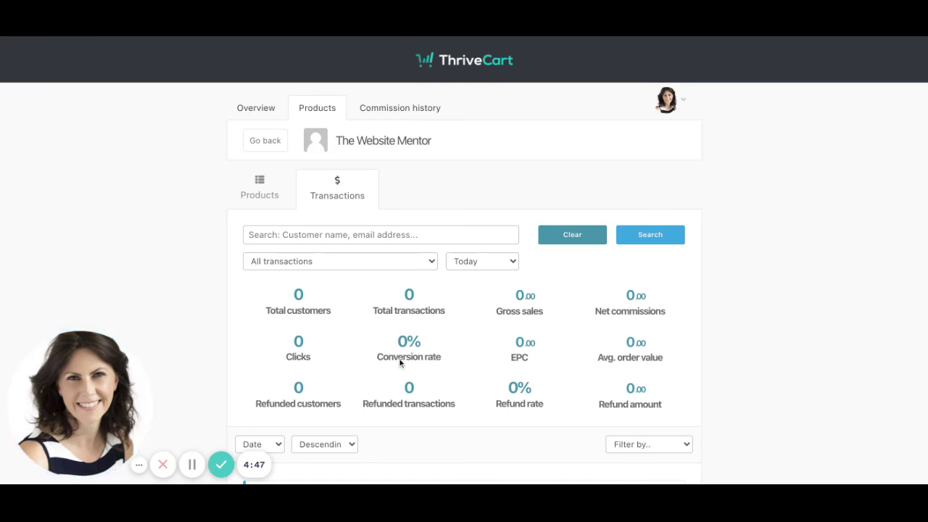
pyautogui.scroll(-2, 400, 362)
pyautogui.scroll(-2, 399, 362)
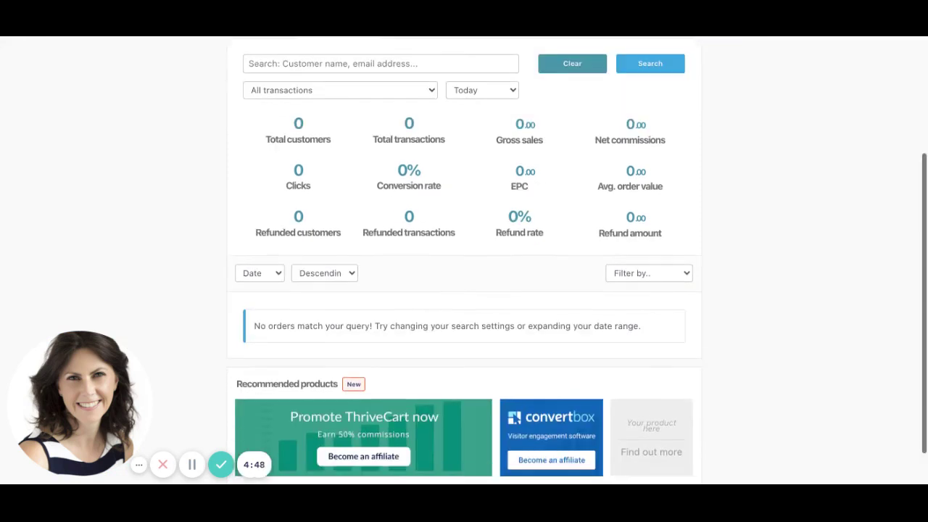
pyautogui.scroll(3, 454, 325)
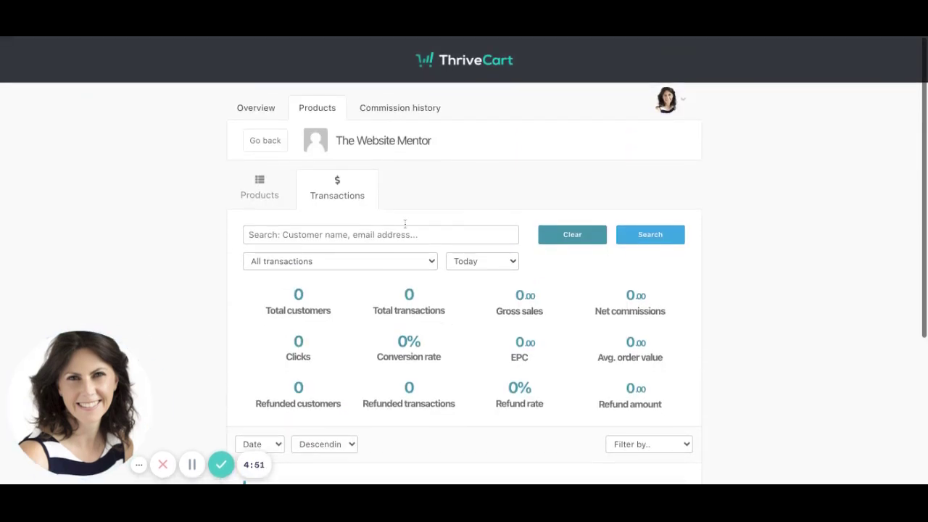
# Step: Reopen Rock That Website, check the empty Commission history, then return to Overview
pyautogui.click(257, 110)
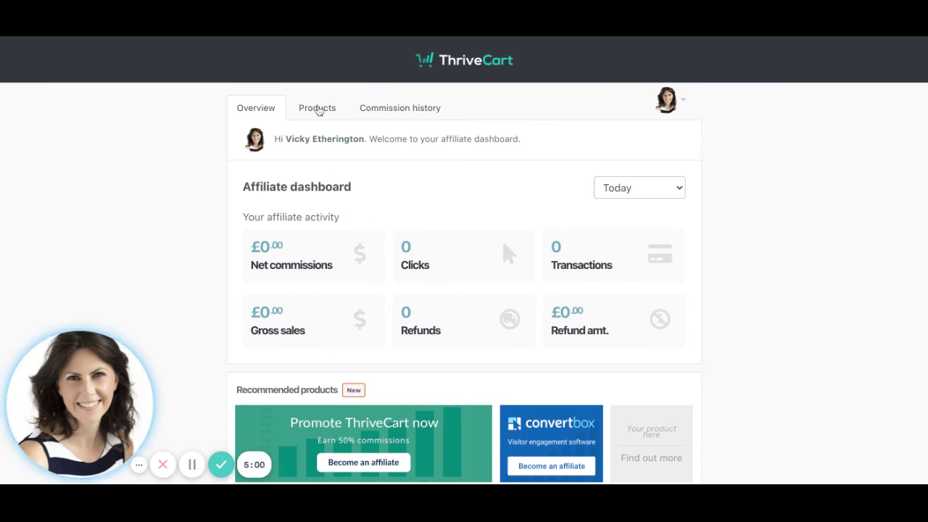
pyautogui.click(317, 108)
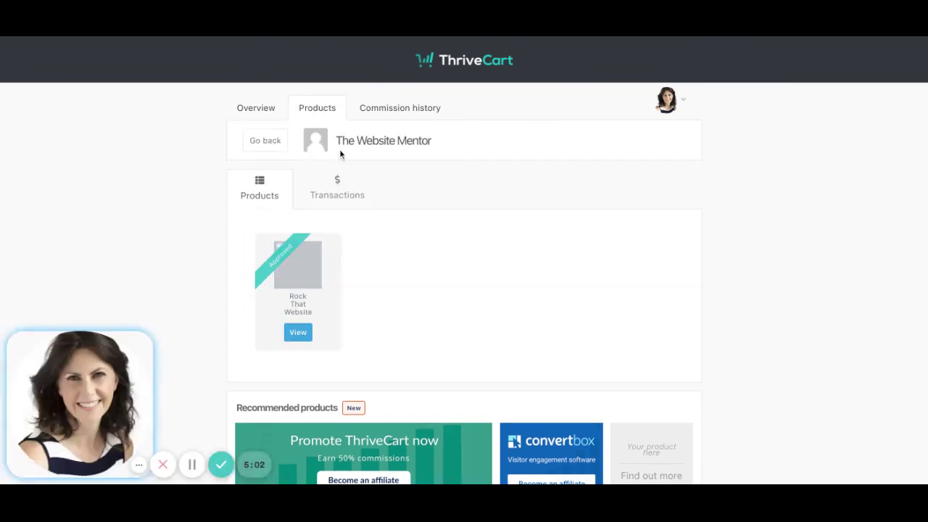
pyautogui.click(300, 337)
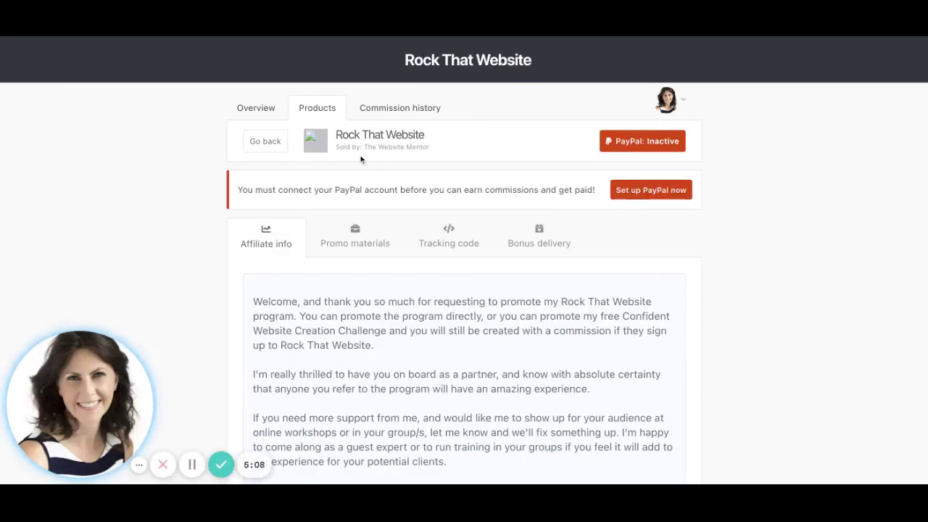
pyautogui.scroll(-3, 342, 326)
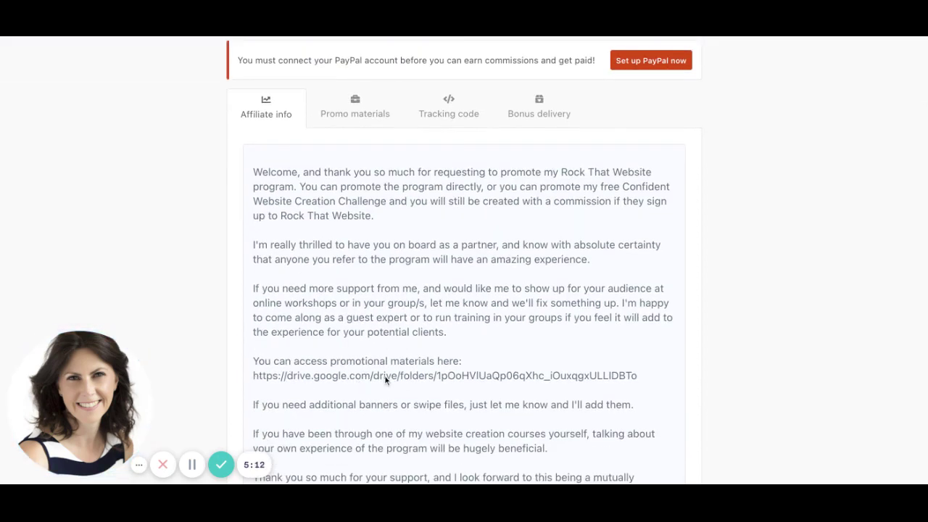
pyautogui.scroll(3, 377, 365)
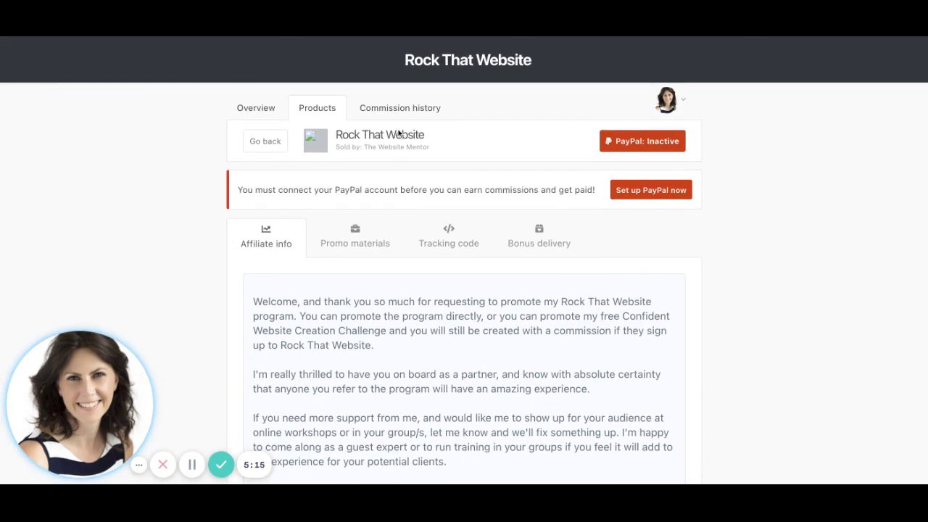
pyautogui.click(393, 112)
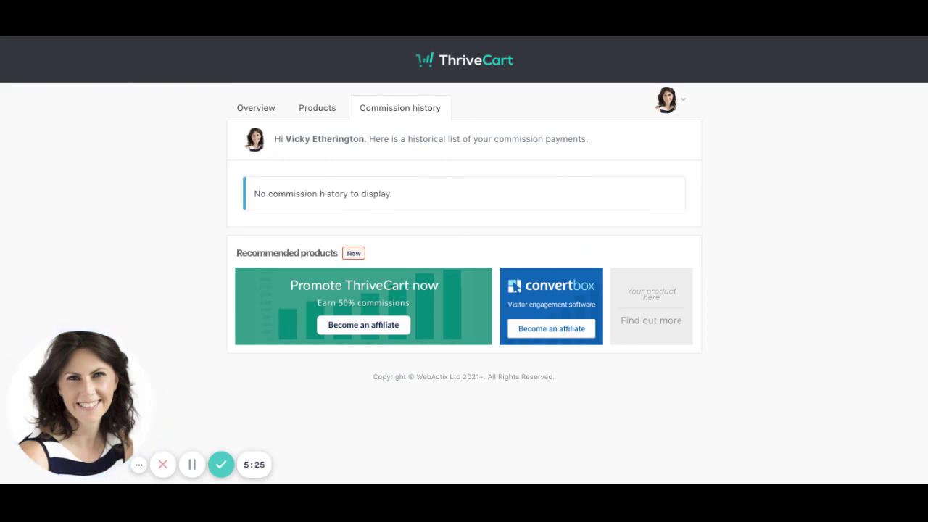
pyautogui.click(258, 110)
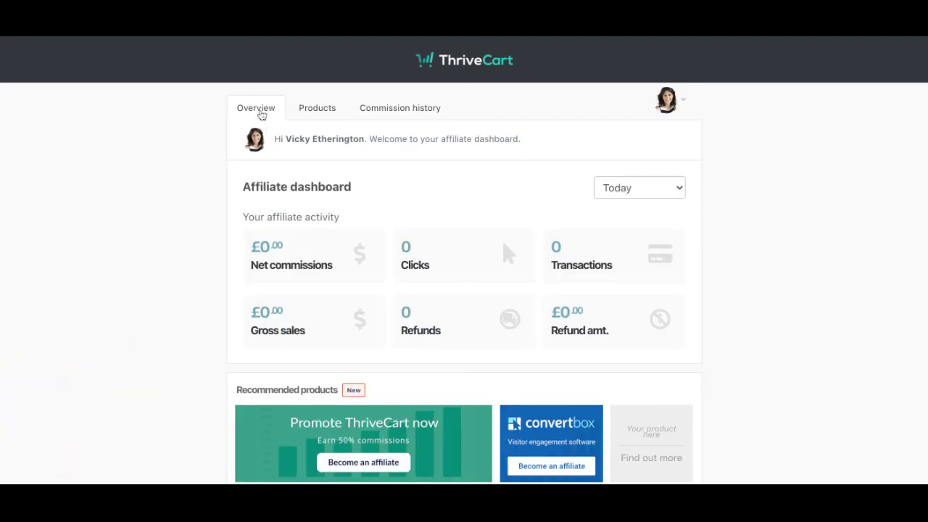